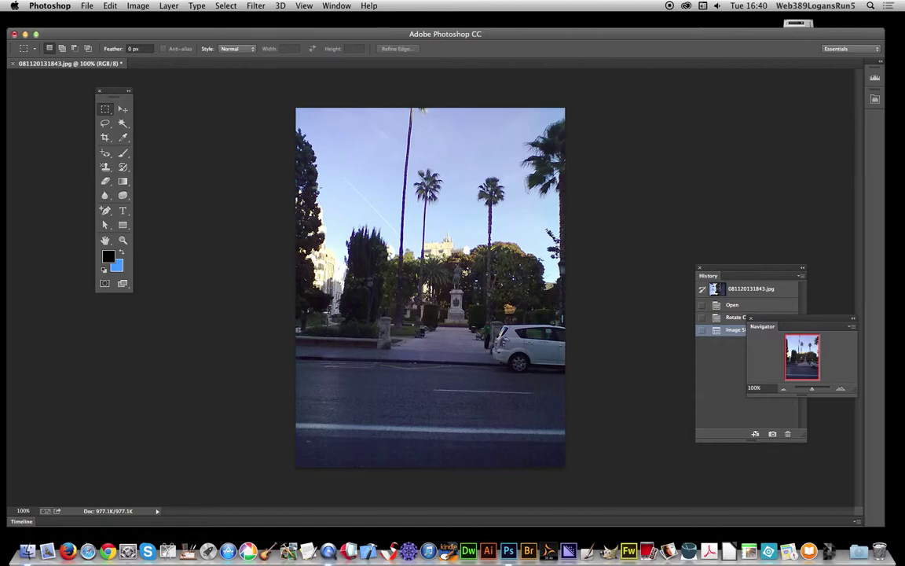
# Select a rectangle just inside the photo's edges, invert the selection and fill the outer border with white at 100% opacity.
pyautogui.moveTo(311, 121); pyautogui.dragTo(547, 450)
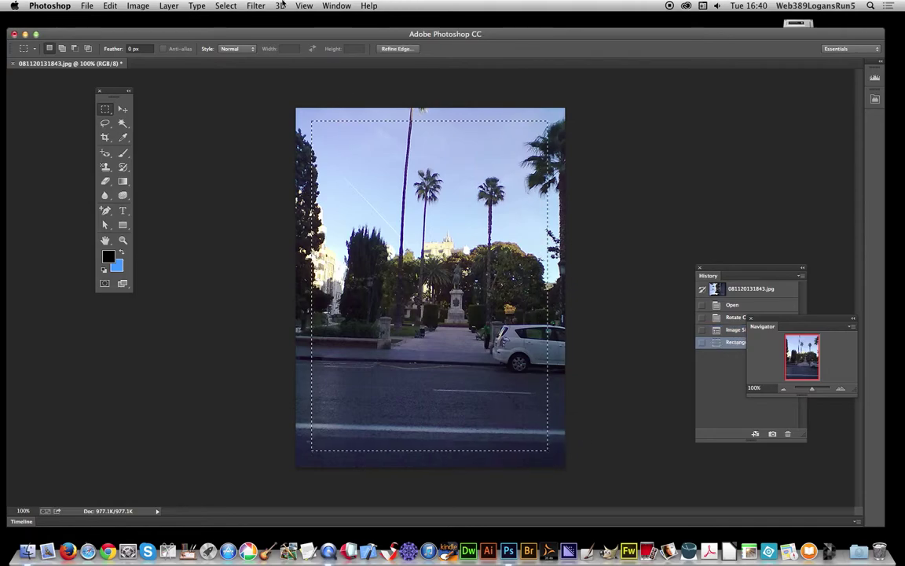
pyautogui.click(225, 5)
pyautogui.click(235, 49)
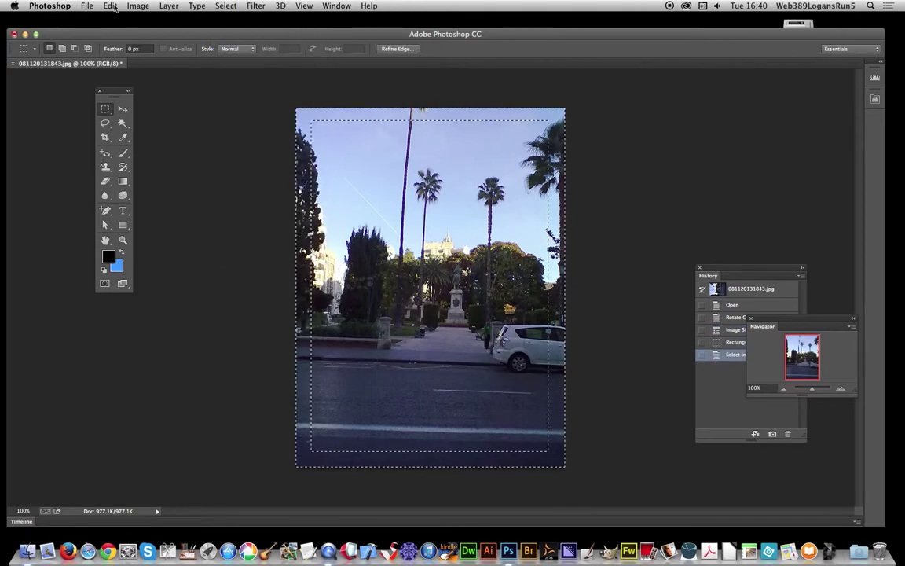
pyautogui.click(110, 5)
pyautogui.click(135, 166)
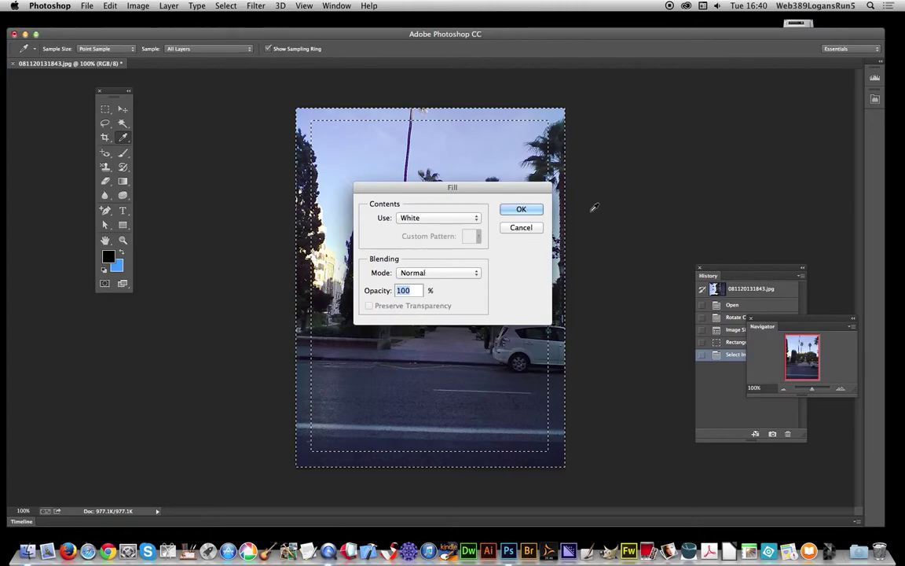
pyautogui.click(521, 208)
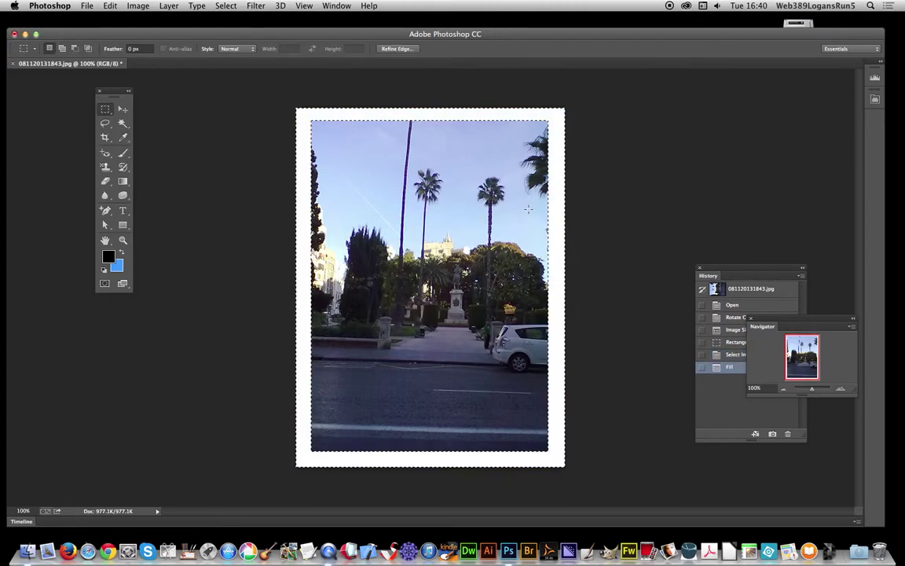
# Invert the selection back to the inner photo area and stroke its edge with a black outline.
pyautogui.click(228, 7)
pyautogui.click(236, 50)
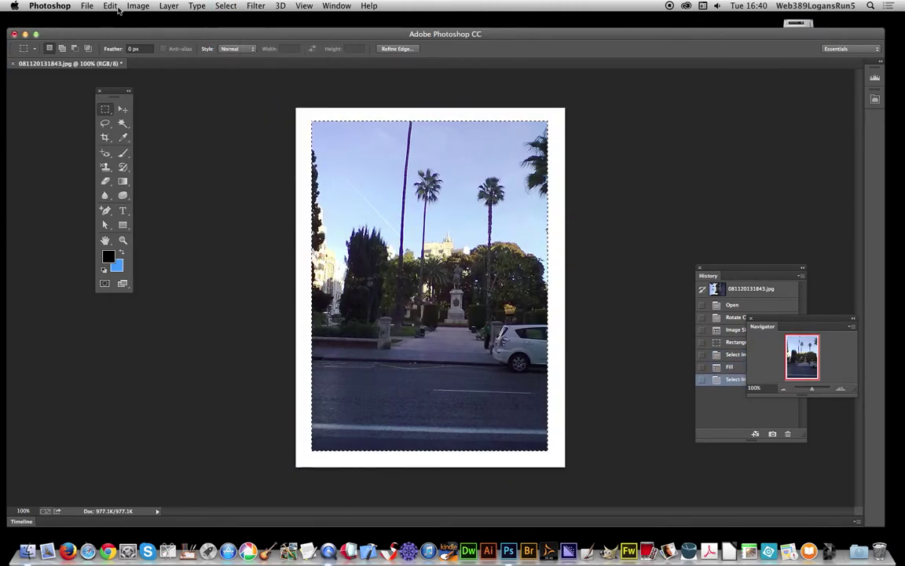
pyautogui.click(110, 6)
pyautogui.click(125, 178)
pyautogui.click(518, 193)
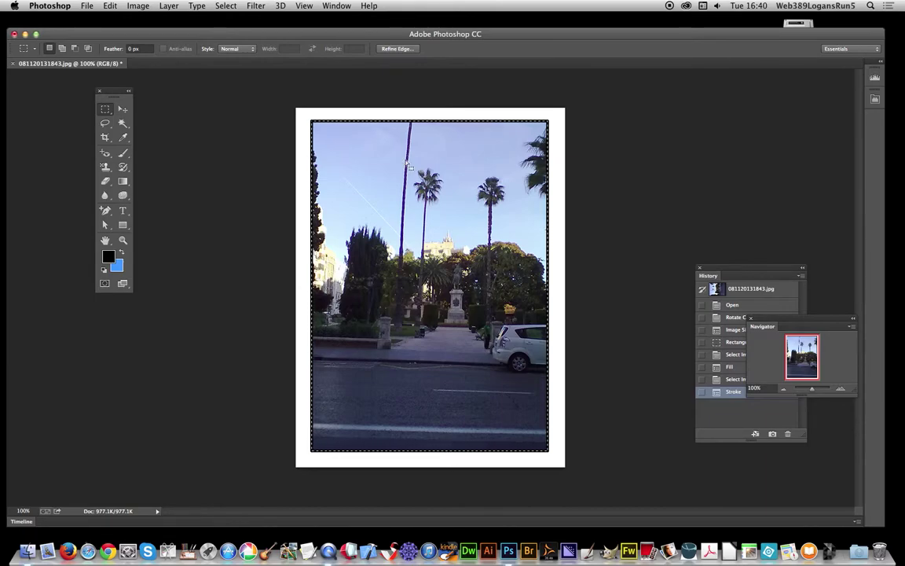
# In the Camera Raw Filter, draw a graduated filter from the left trees toward the right palm and tilt it diagonally.
pyautogui.click(256, 6)
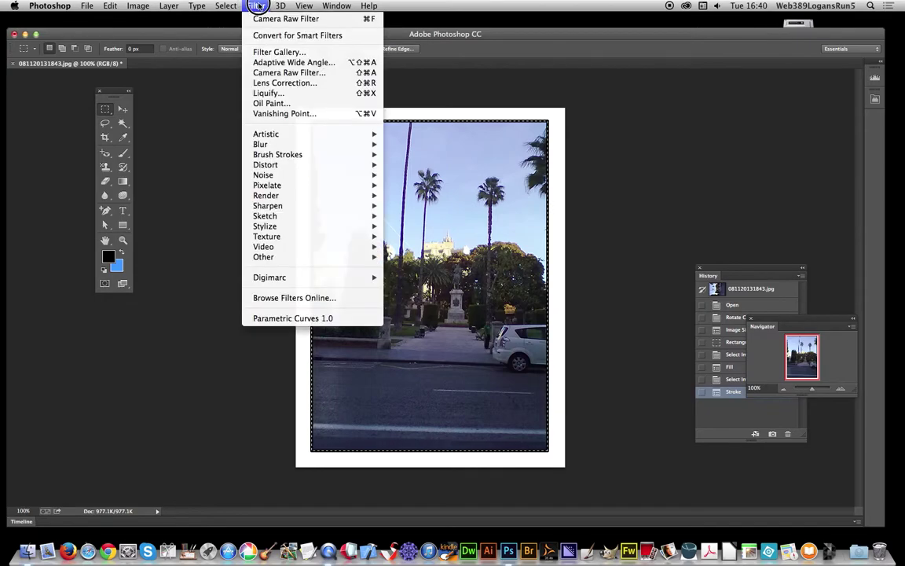
pyautogui.click(281, 73)
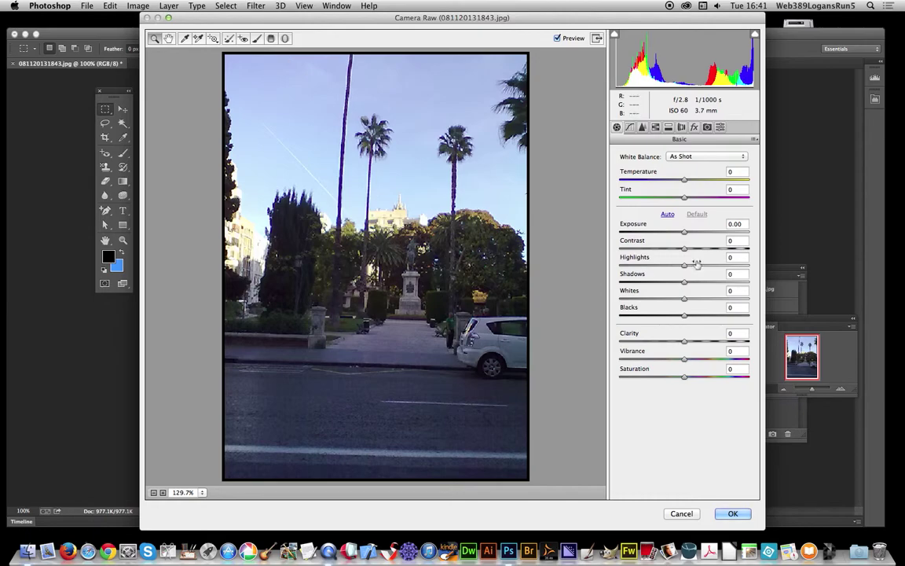
pyautogui.click(271, 39)
pyautogui.moveTo(312, 281); pyautogui.dragTo(463, 280)
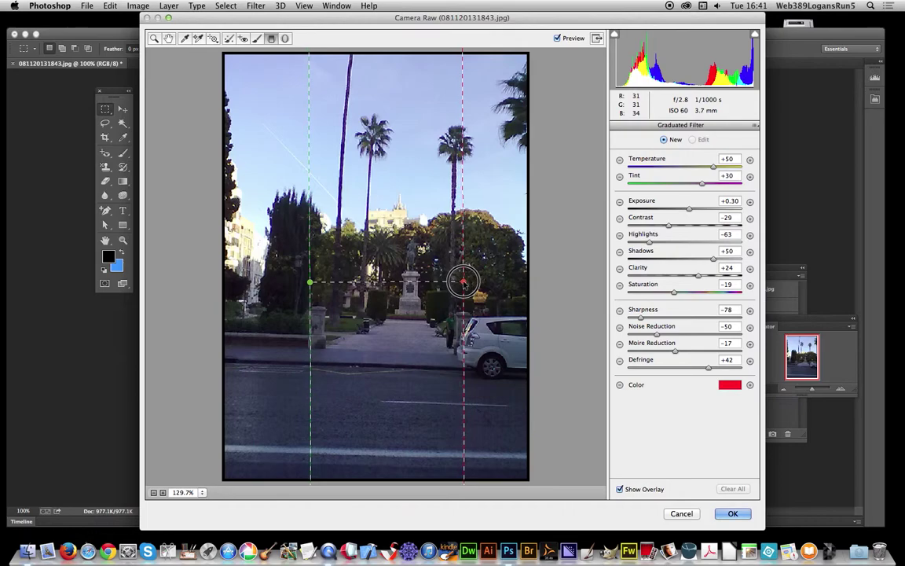
pyautogui.moveTo(310, 281); pyautogui.dragTo(330, 238)
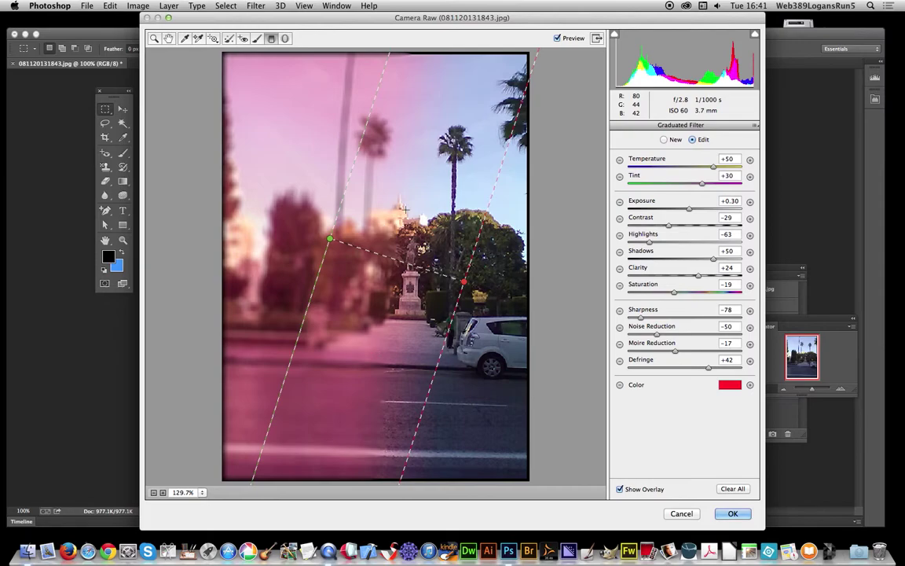
# Set the graduated filter's Defringe to +17 and its Temperature to +10.
pyautogui.click(694, 367)
pyautogui.press('Up')
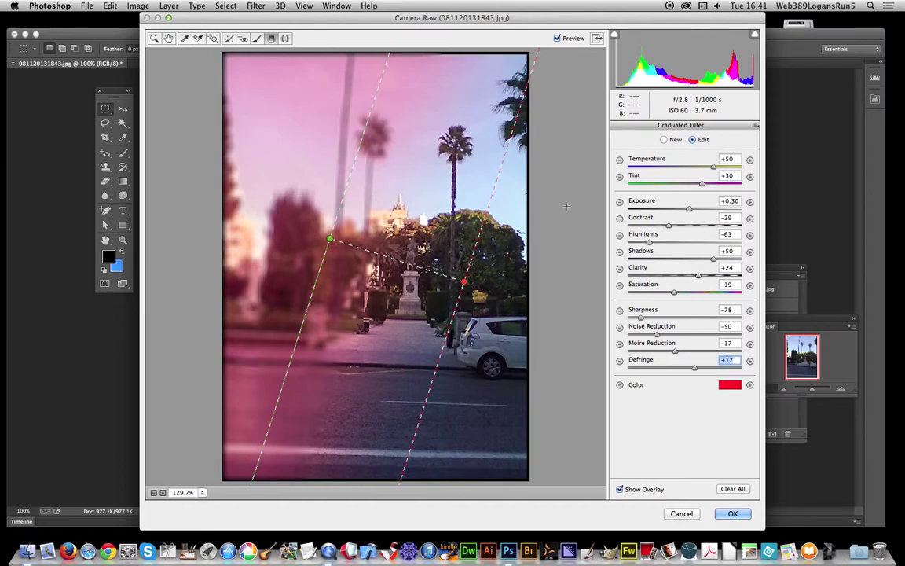
pyautogui.moveTo(713, 166); pyautogui.dragTo(669, 169)
pyautogui.moveTo(669, 169)
pyautogui.mouseDown()
pyautogui.moveTo(655, 170)
pyautogui.moveTo(677, 170)
pyautogui.mouseUp()
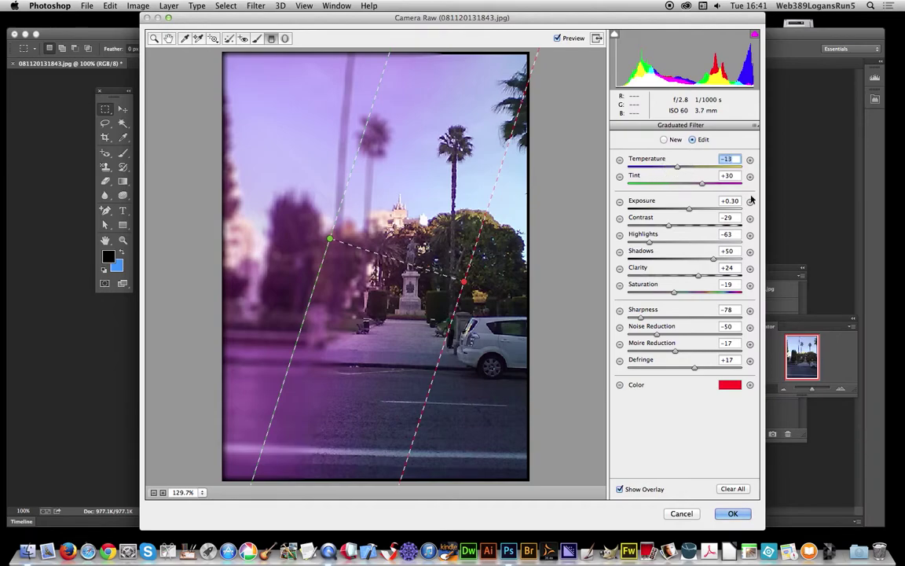
pyautogui.moveTo(678, 167); pyautogui.dragTo(690, 166)
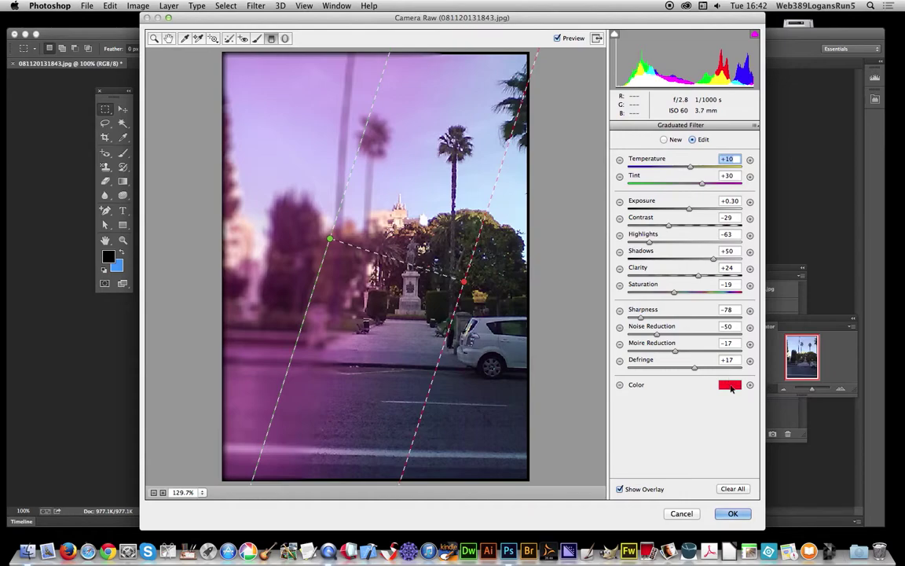
# Change the graduated filter's color to pinkish red with hue 354 and saturation 73.
pyautogui.click(729, 385)
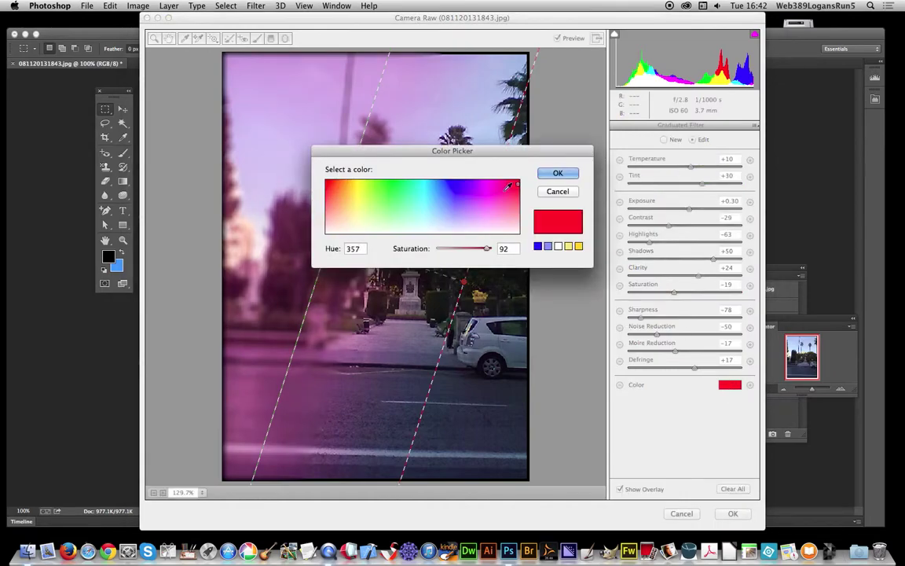
pyautogui.click(459, 186)
pyautogui.click(515, 189)
pyautogui.click(517, 193)
pyautogui.click(557, 174)
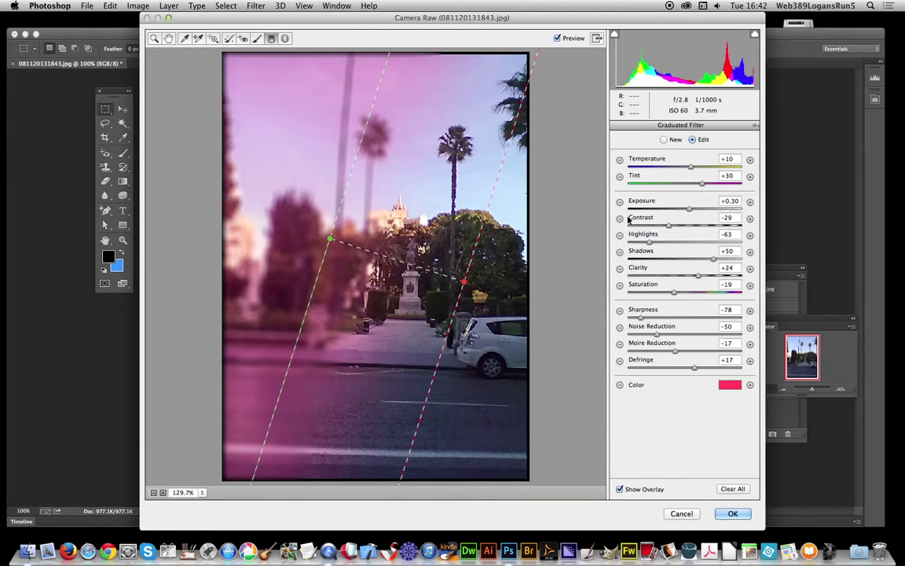
# Set the graduated filter's Saturation to -44 and Contrast to -50, and apply the Camera Raw Filter.
pyautogui.moveTo(674, 293); pyautogui.dragTo(659, 290)
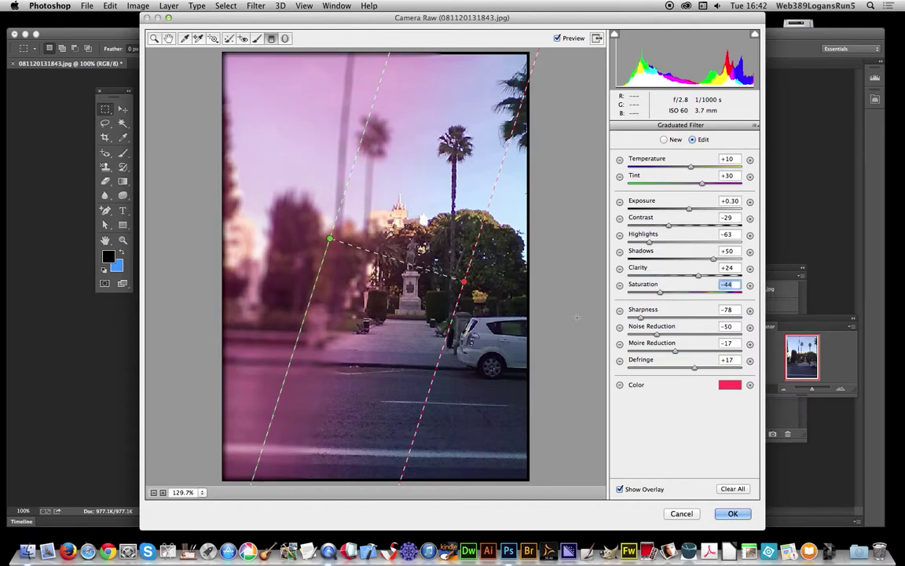
pyautogui.moveTo(668, 225); pyautogui.dragTo(658, 225)
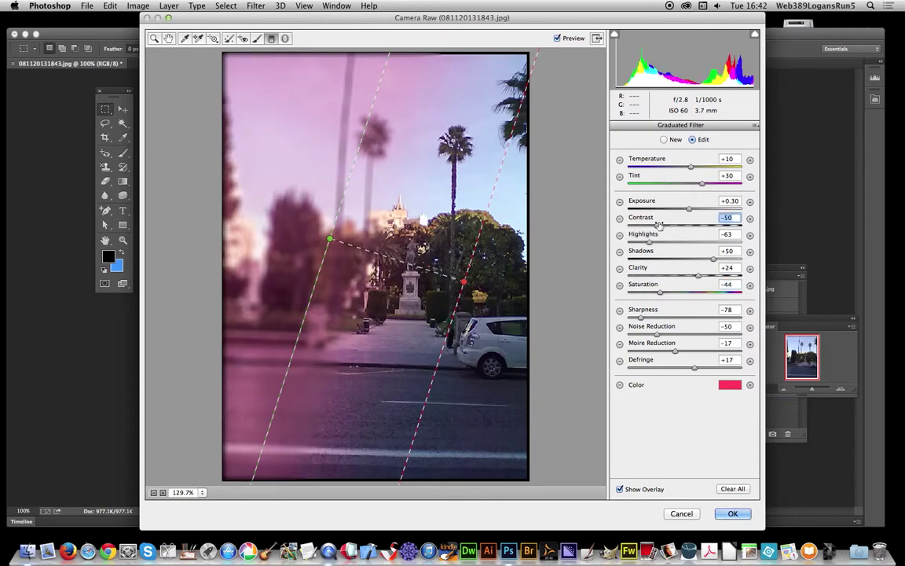
pyautogui.click(733, 514)
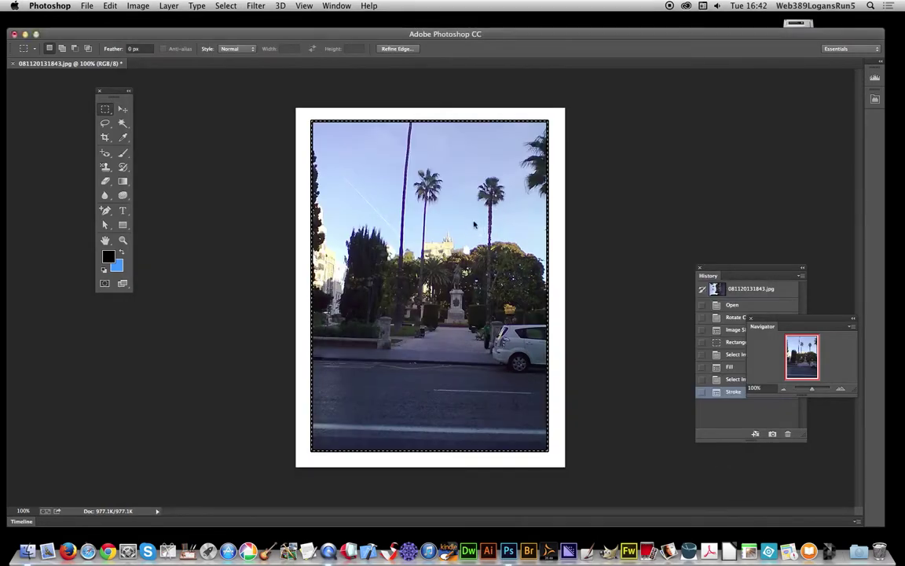
# Fade the Camera Raw Filter at 100% opacity using the Lighten blending mode.
pyautogui.click(110, 5)
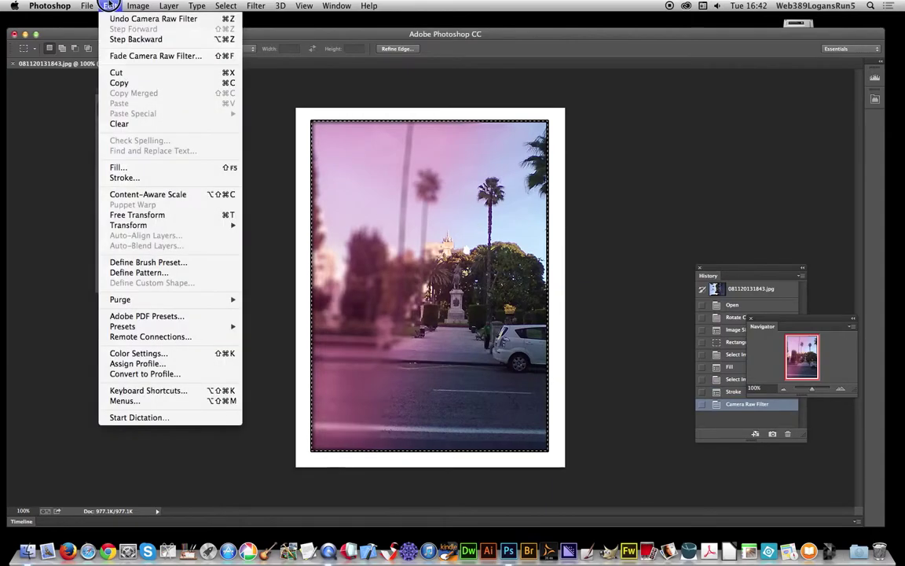
pyautogui.click(129, 57)
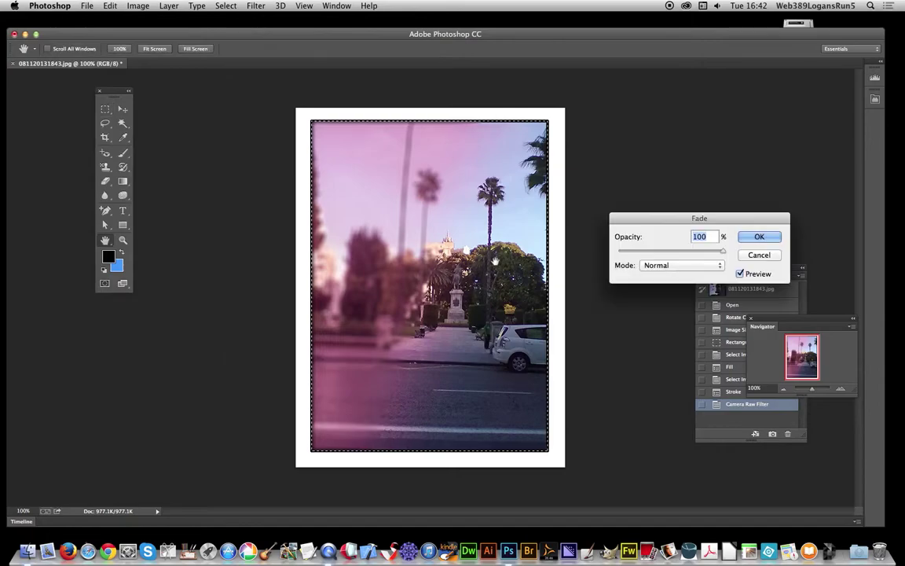
pyautogui.click(674, 265)
pyautogui.click(659, 291)
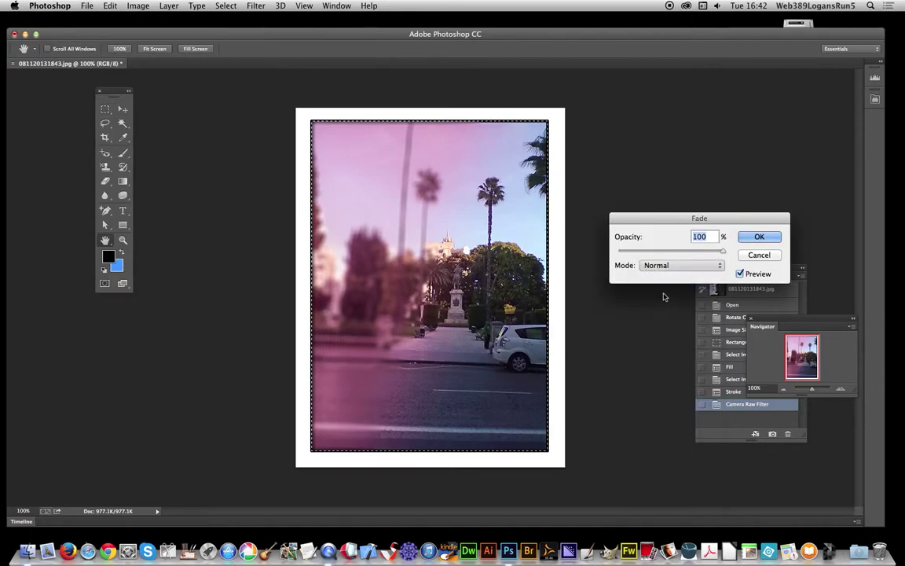
pyautogui.click(662, 268)
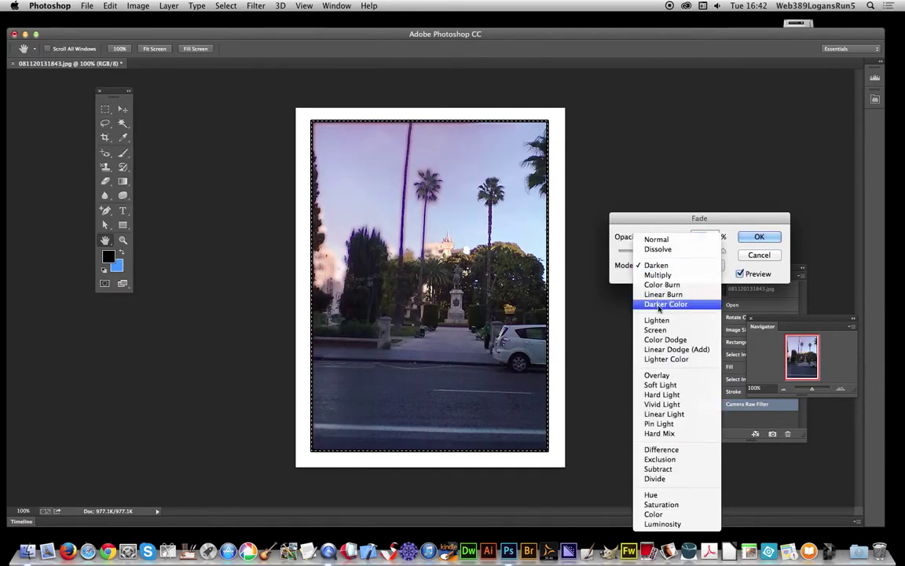
pyautogui.click(657, 318)
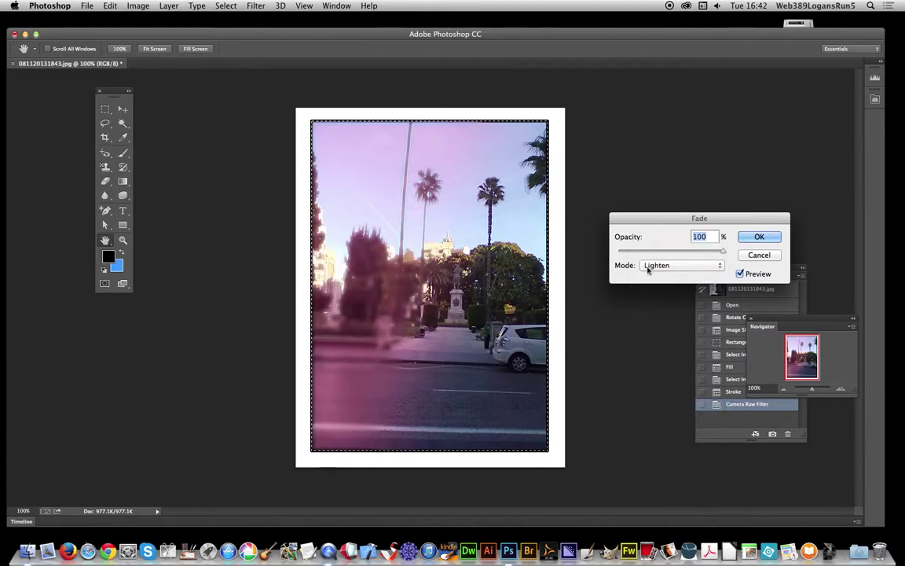
pyautogui.click(759, 237)
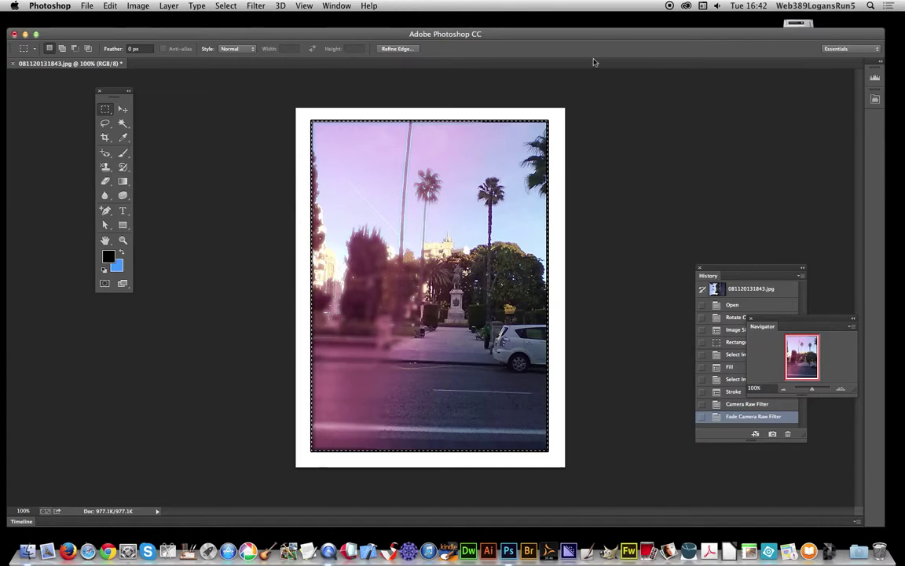
# In a new Camera Raw Filter pass, draw a graduated filter from the photo's right side toward the left trees and set Defringe to +30.
pyautogui.click(255, 5)
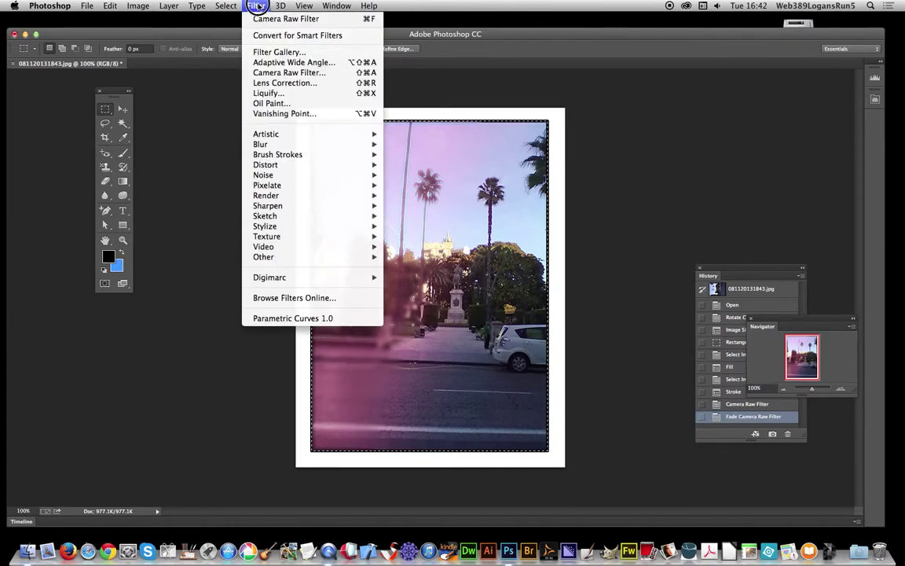
pyautogui.click(283, 72)
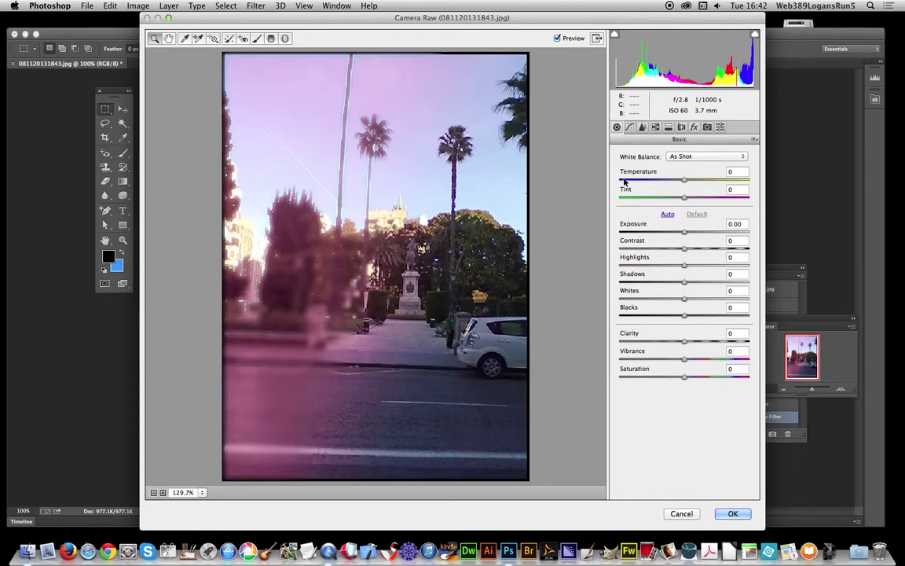
pyautogui.click(271, 39)
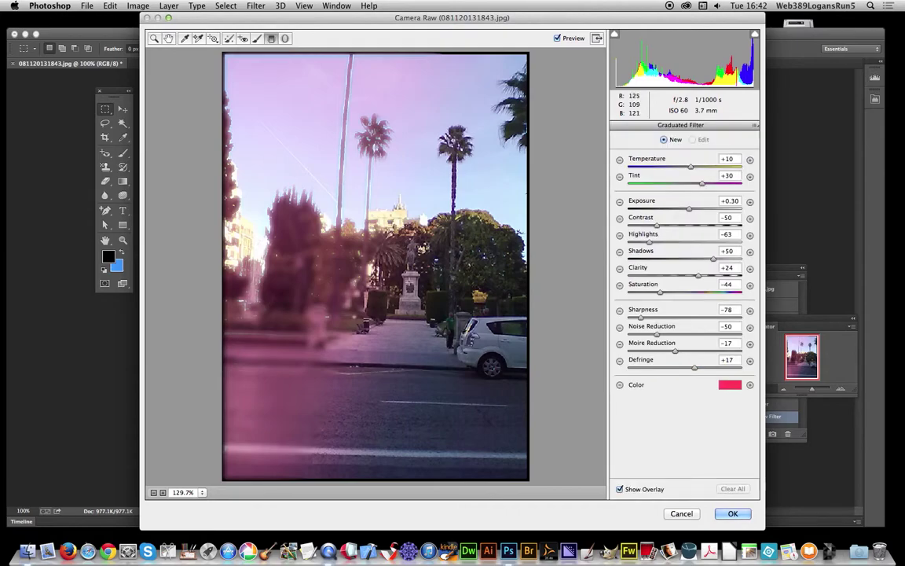
pyautogui.moveTo(424, 284); pyautogui.dragTo(322, 274)
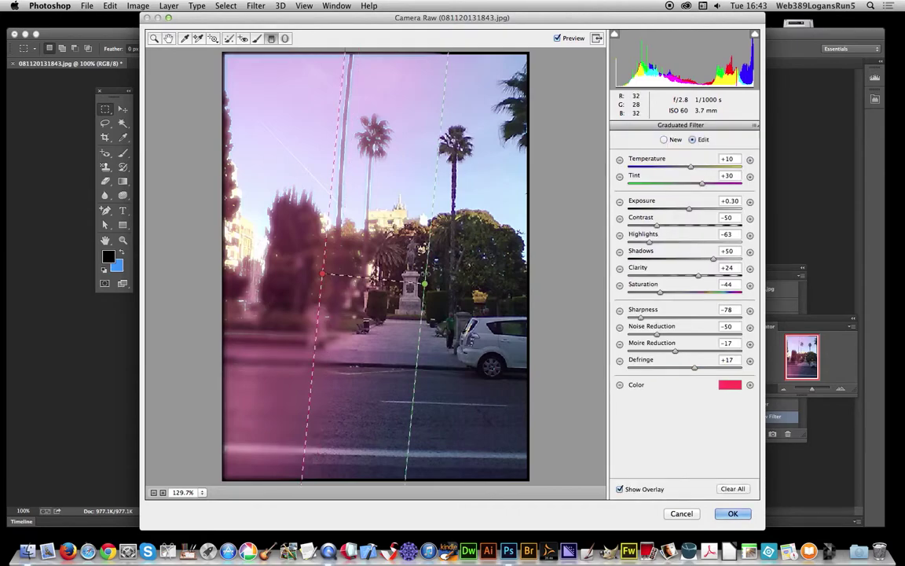
pyautogui.moveTo(425, 285); pyautogui.dragTo(481, 275)
pyautogui.moveTo(695, 369); pyautogui.dragTo(701, 368)
# Set the right-side graduated filter's color to green with hue 134 and saturation 86.
pyautogui.click(729, 384)
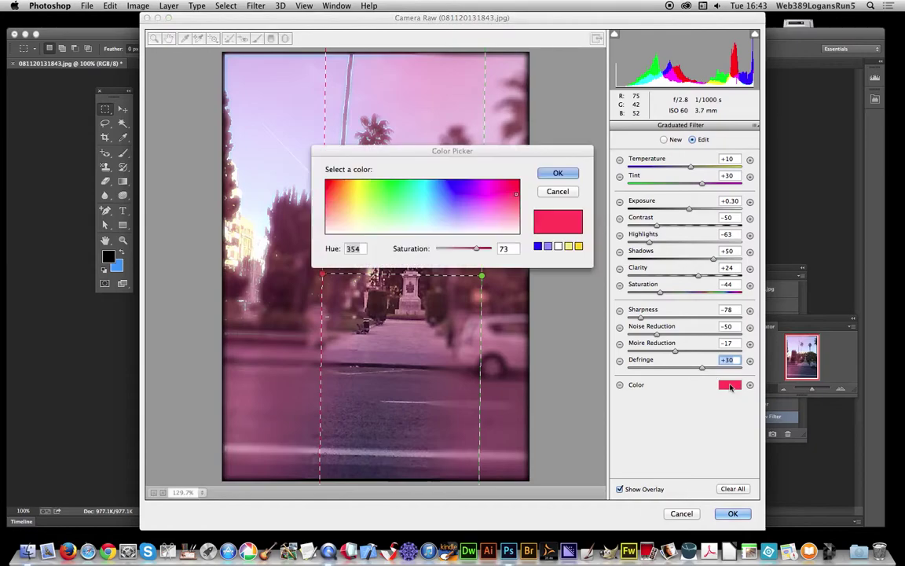
pyautogui.click(398, 185)
pyautogui.click(558, 172)
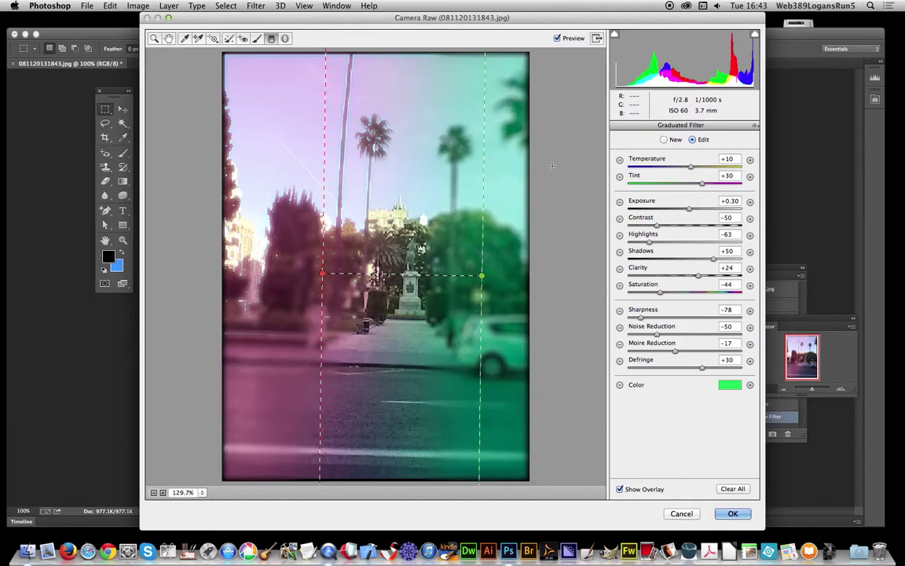
# Change the right-side graduated filter's color to yellow with hue 48 and saturation 83, and move its start point slightly inward and down.
pyautogui.moveTo(484, 270); pyautogui.dragTo(470, 284)
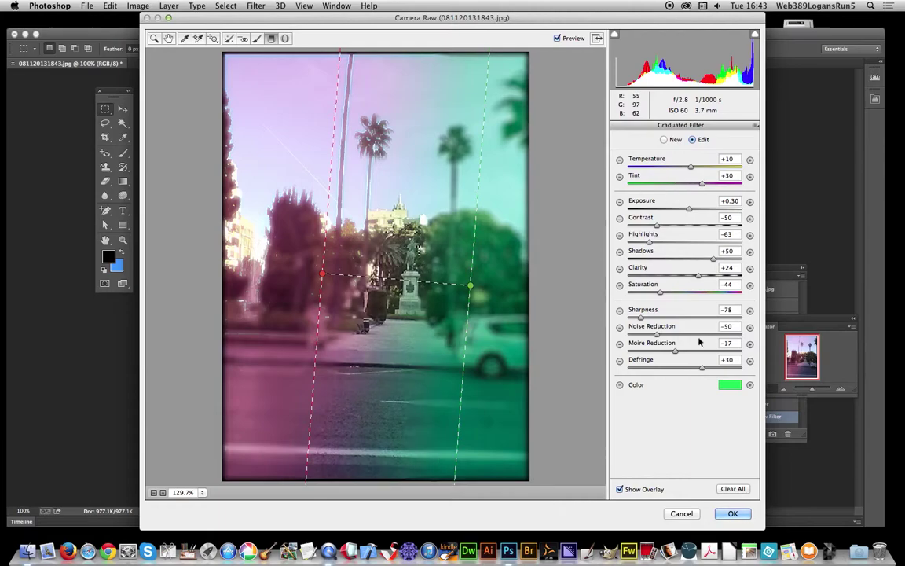
pyautogui.click(730, 383)
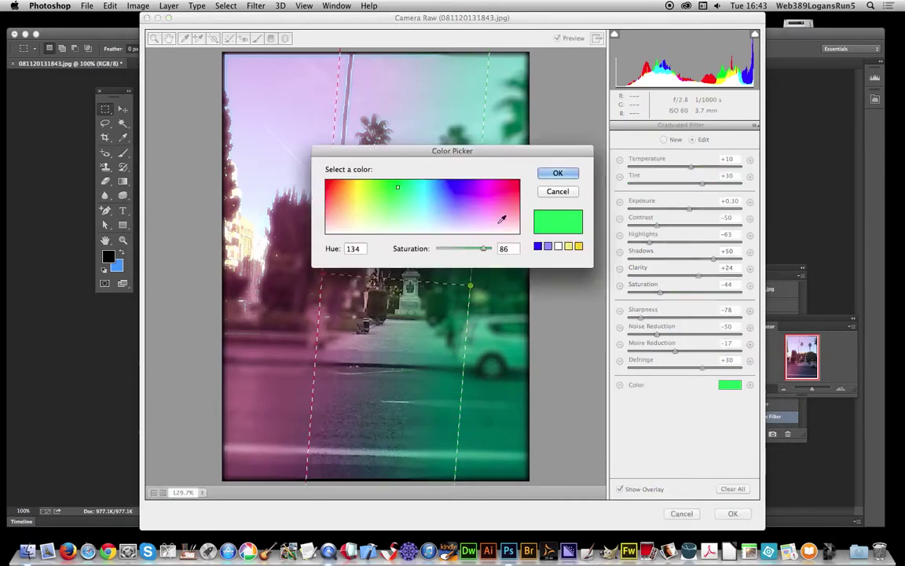
pyautogui.click(351, 186)
pyautogui.moveTo(352, 186); pyautogui.dragTo(352, 189)
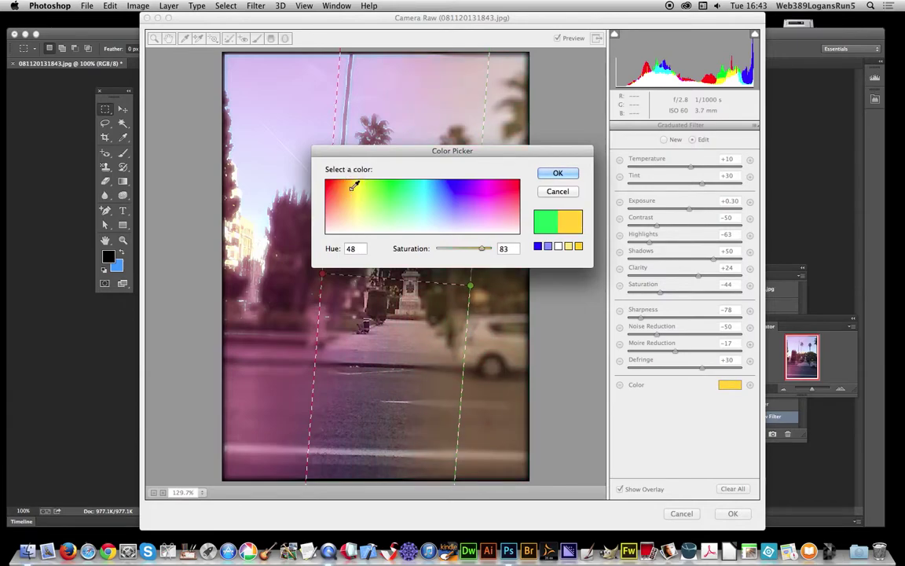
pyautogui.click(569, 174)
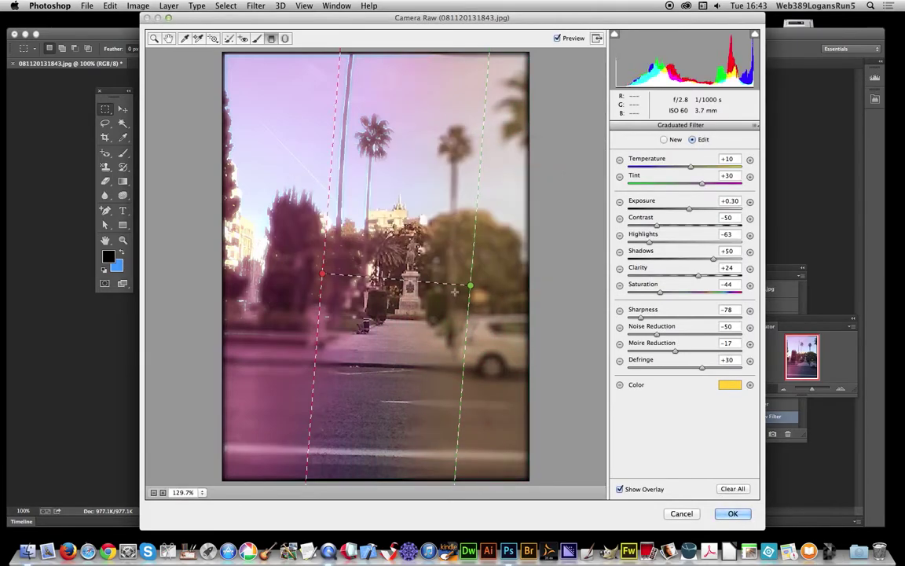
pyautogui.moveTo(463, 287); pyautogui.dragTo(461, 288)
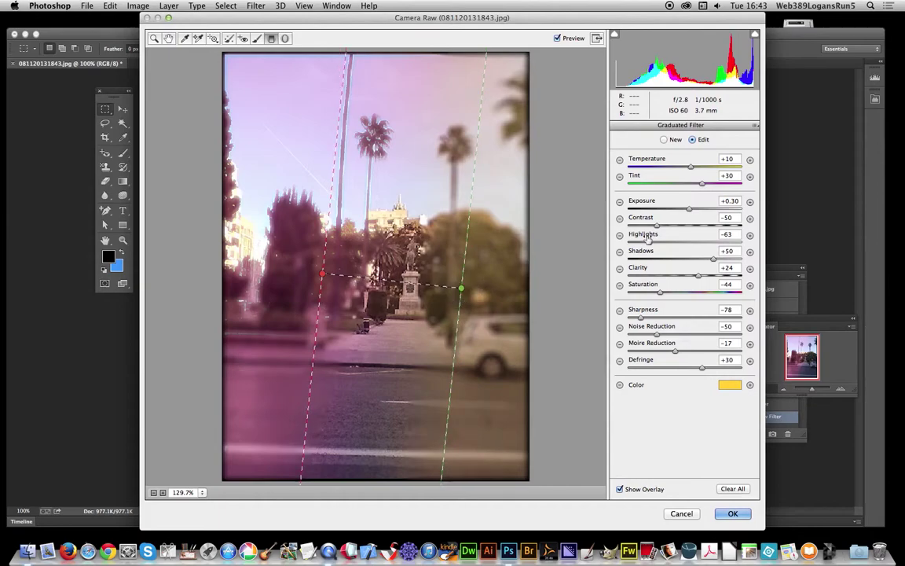
# Set the right-side graduated filter's Saturation to -73 and Tint to -9, and apply the Camera Raw Filter to the photo.
pyautogui.moveTo(660, 292); pyautogui.dragTo(644, 292)
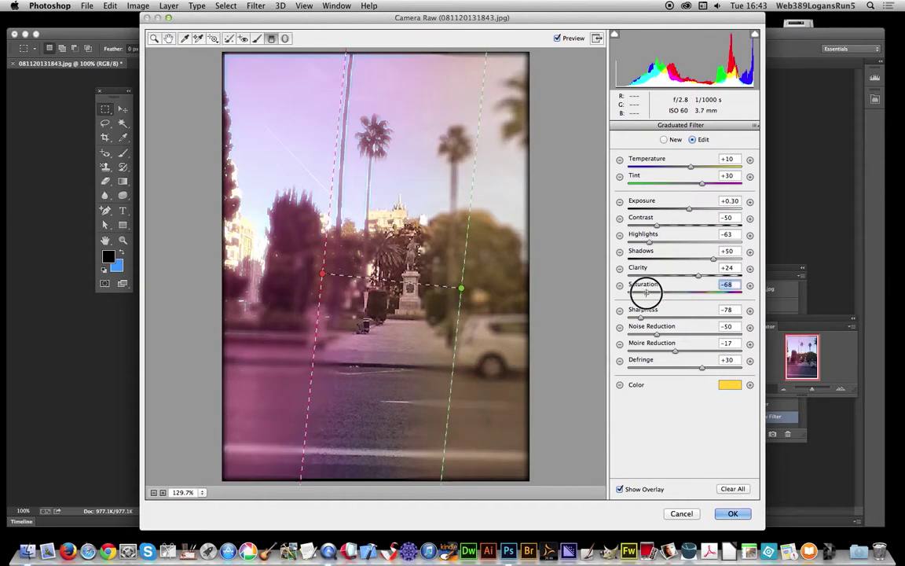
pyautogui.moveTo(699, 185); pyautogui.dragTo(678, 183)
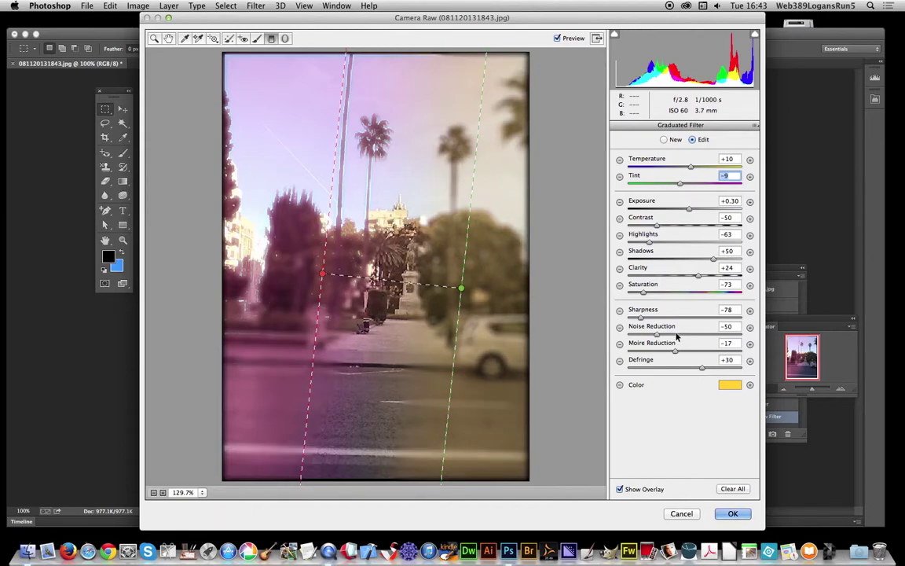
pyautogui.click(741, 514)
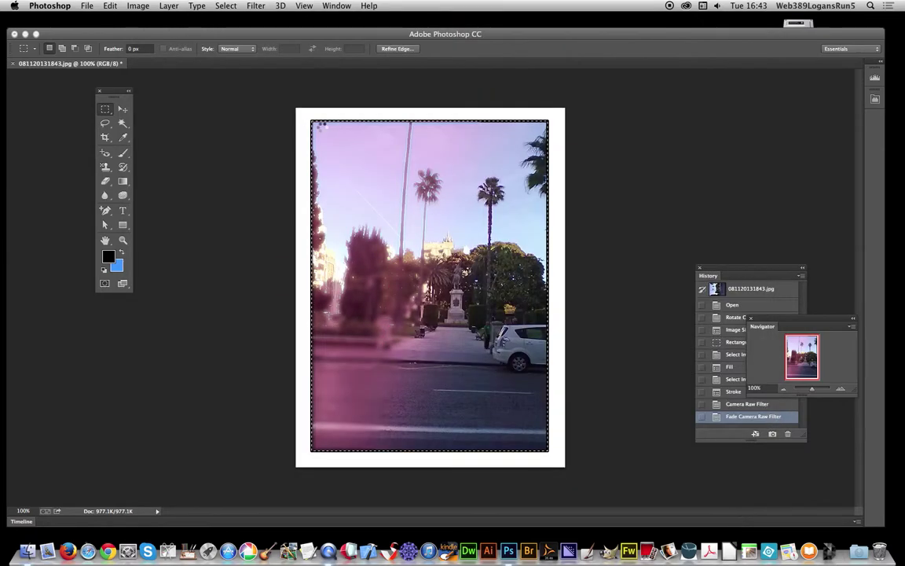
pyautogui.press('super+f')
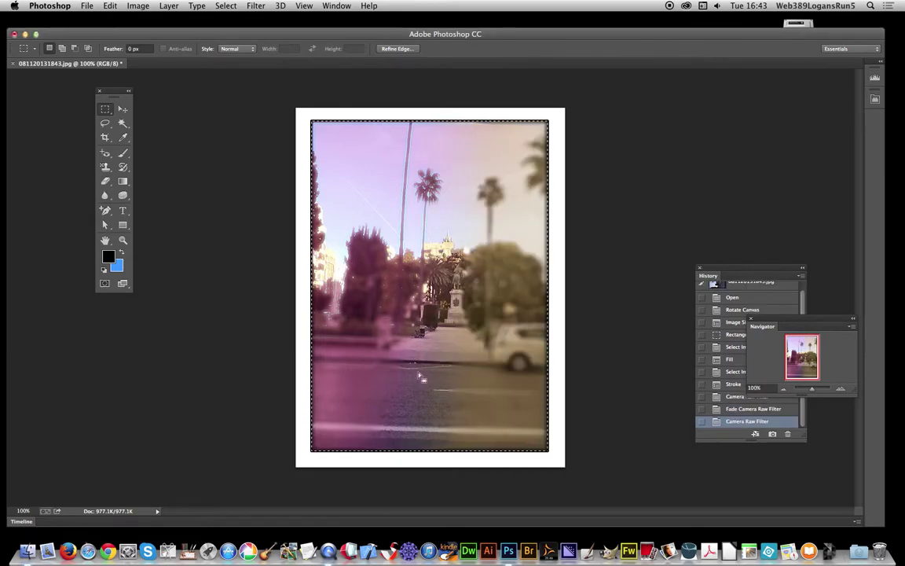
# Apply a Color Balance adjustment to the selected photo, shifting the midtones toward cyan with a Cyan-Red level of about -49.
pyautogui.click(137, 6)
pyautogui.moveTo(150, 35)
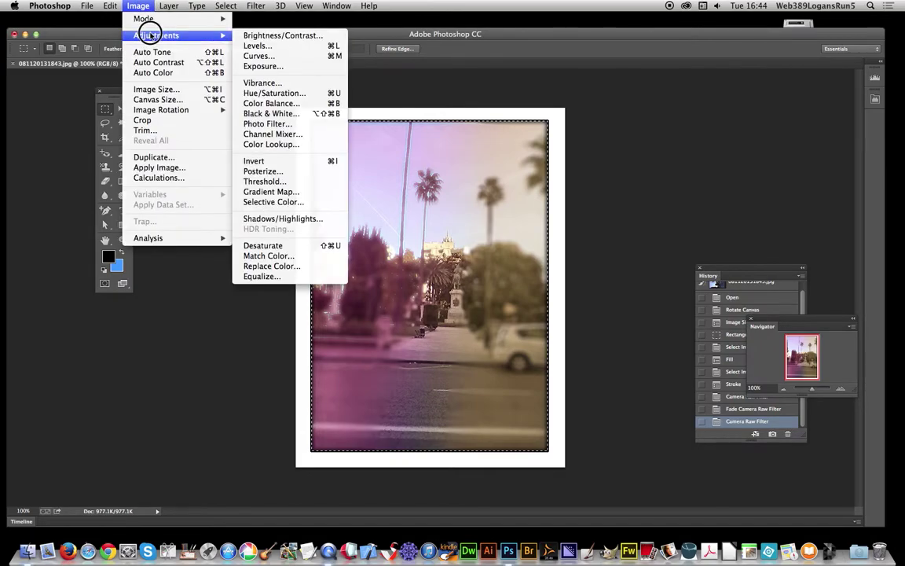
pyautogui.click(285, 107)
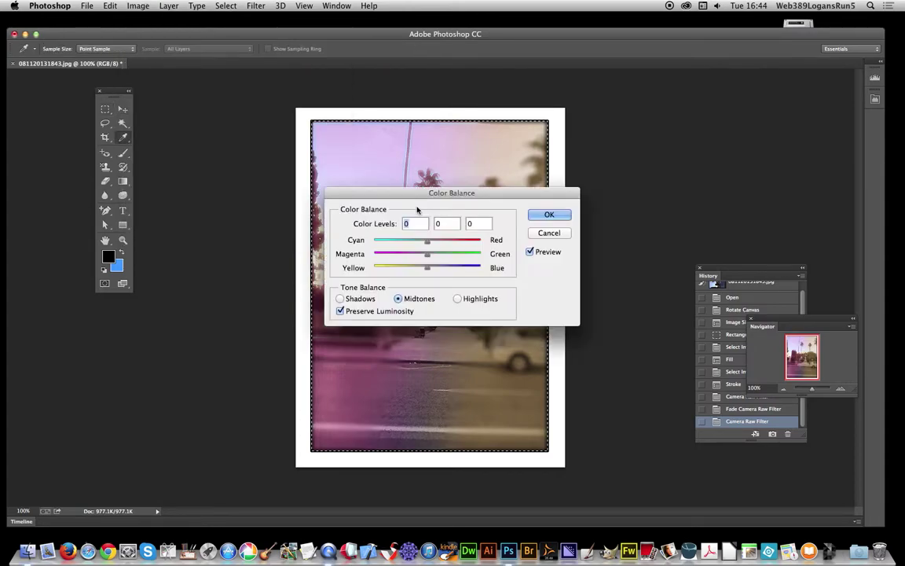
pyautogui.moveTo(425, 239); pyautogui.dragTo(403, 242)
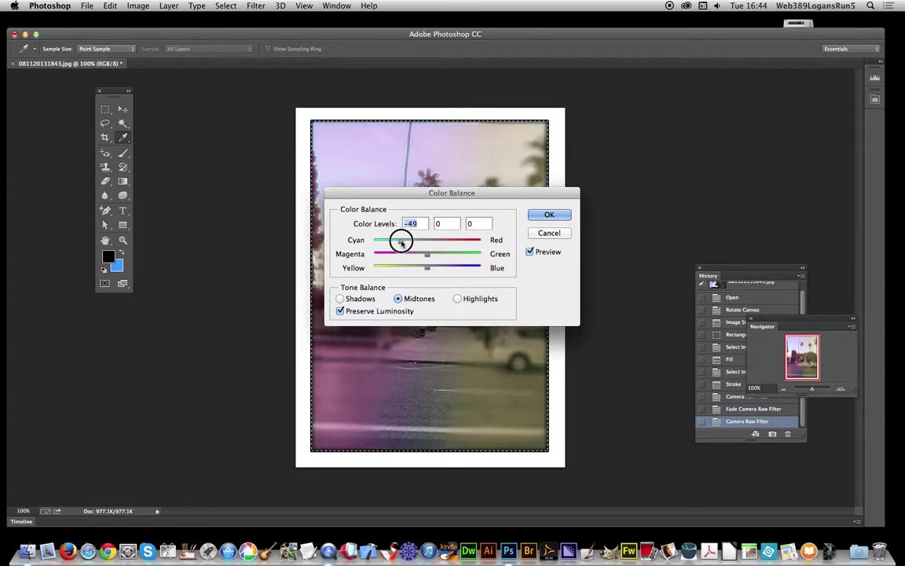
pyautogui.click(549, 215)
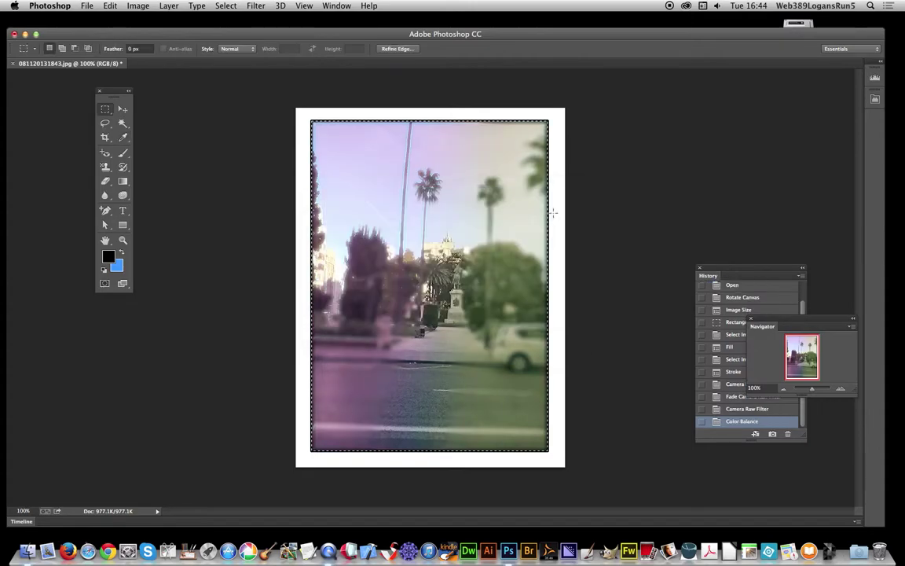